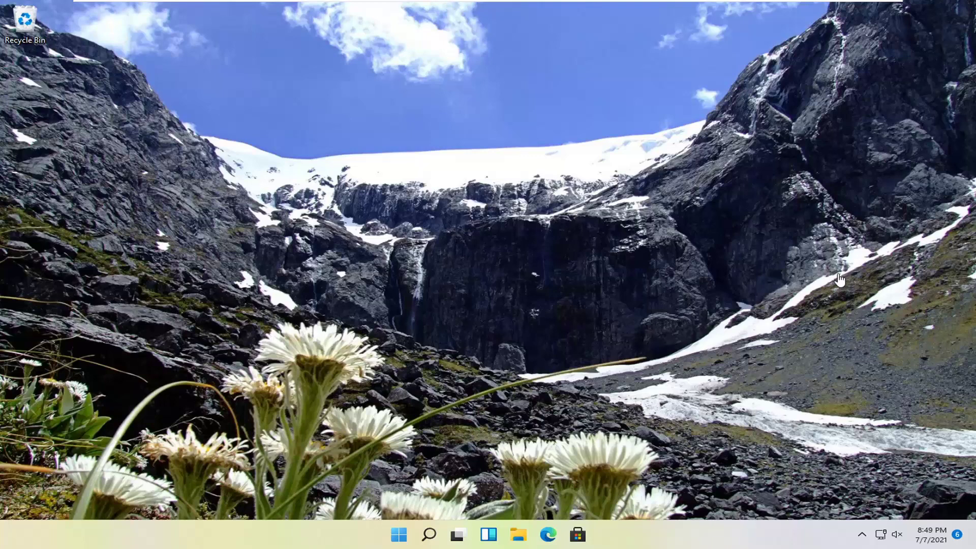
- Launch Control Panel from the Windows Search result for 'control panel'
{"action": "left_click", "coordinate": [429, 536]}
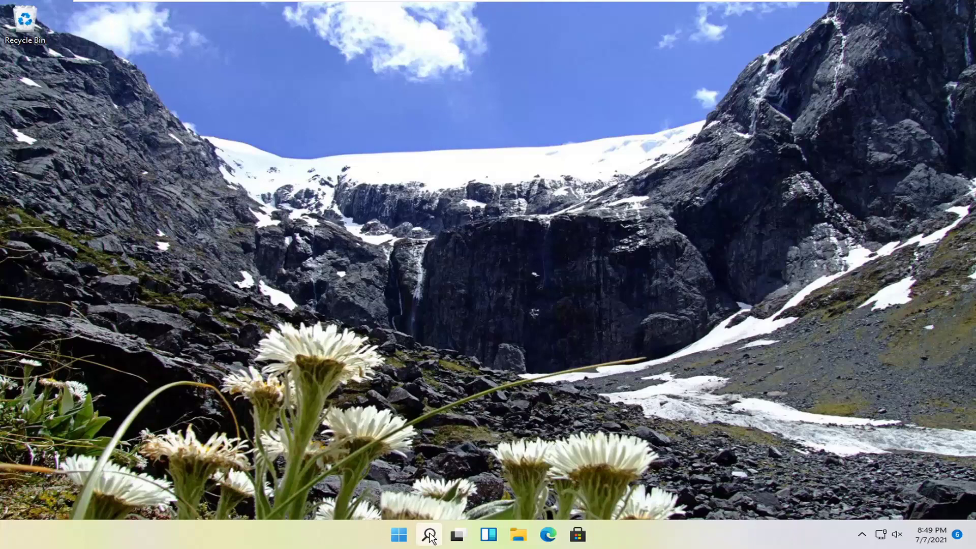
{"action": "type", "text": "c"}
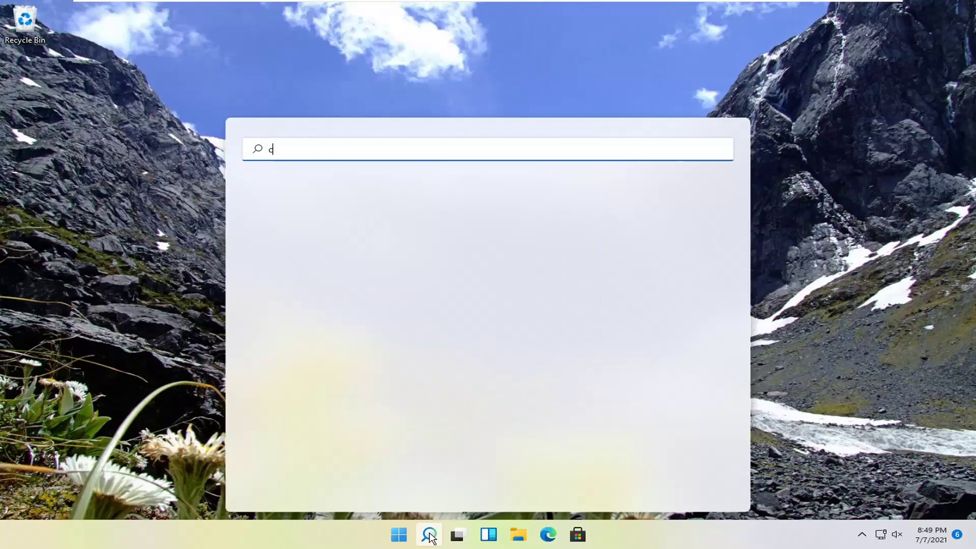
{"action": "type", "text": "ontrol panel"}
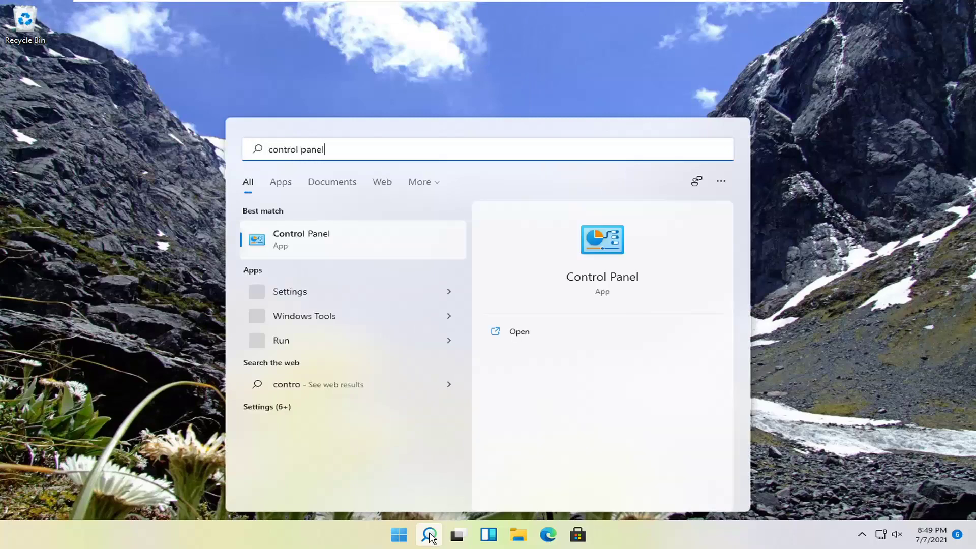
{"action": "left_click", "coordinate": [290, 240]}
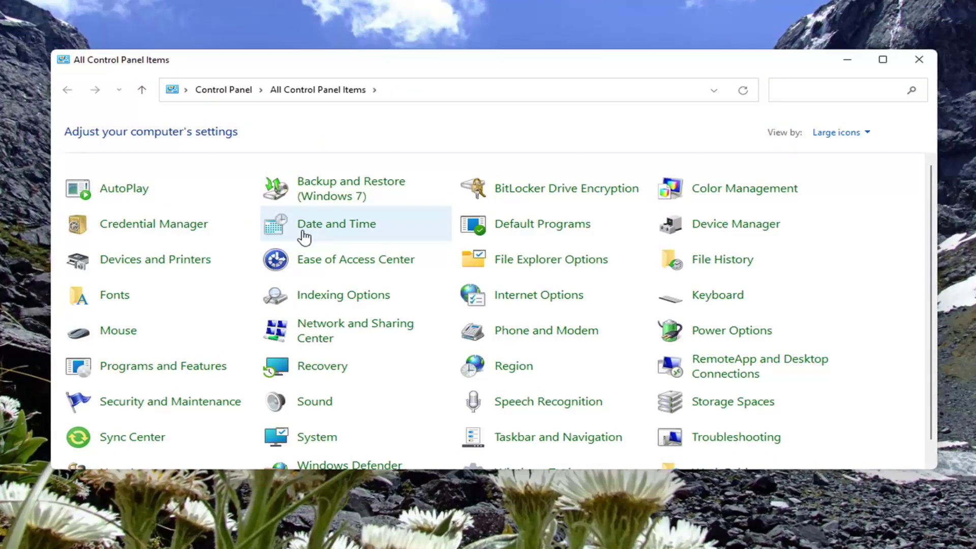
- View by Category, then go through Network and Internet into Network and Sharing Center
{"action": "left_click", "coordinate": [835, 133]}
{"action": "left_click", "coordinate": [845, 150]}
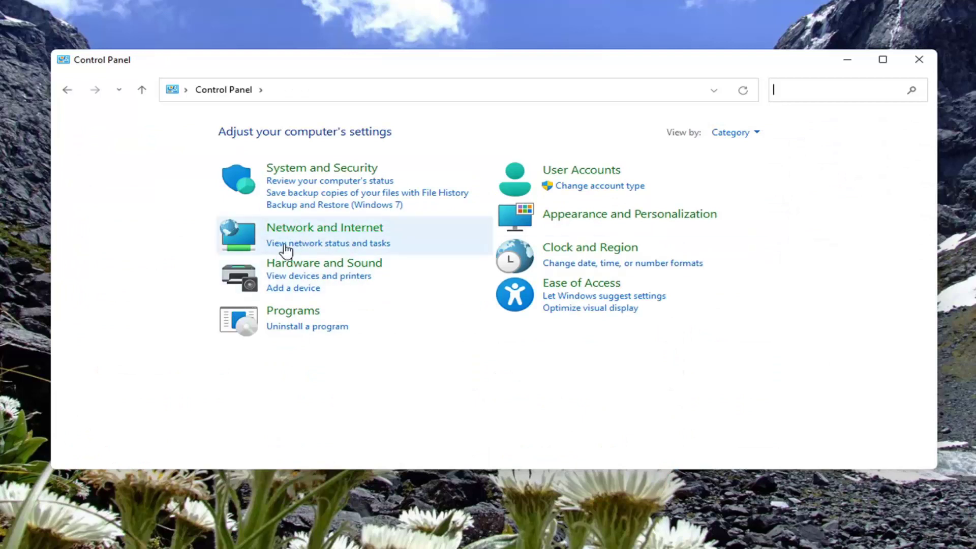
{"action": "left_click", "coordinate": [313, 237]}
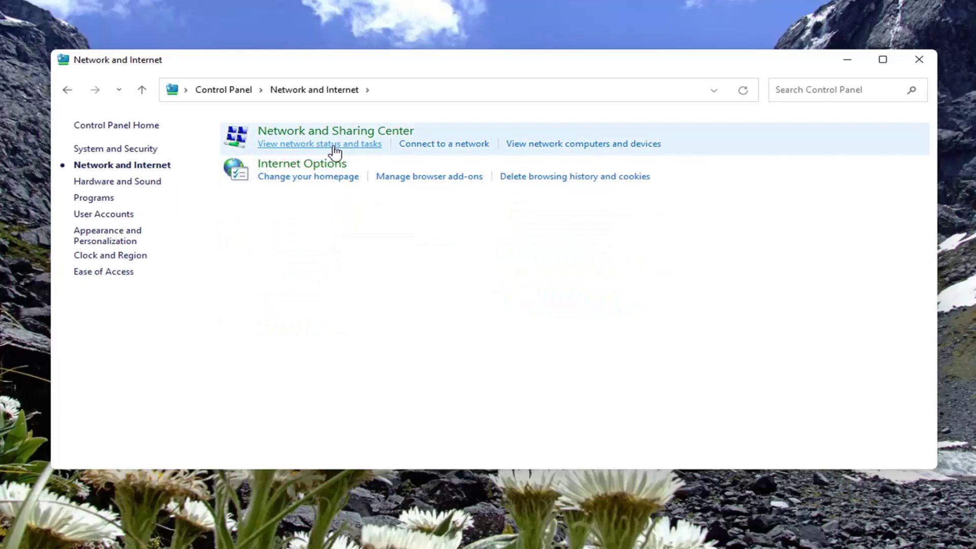
{"action": "left_click", "coordinate": [357, 146]}
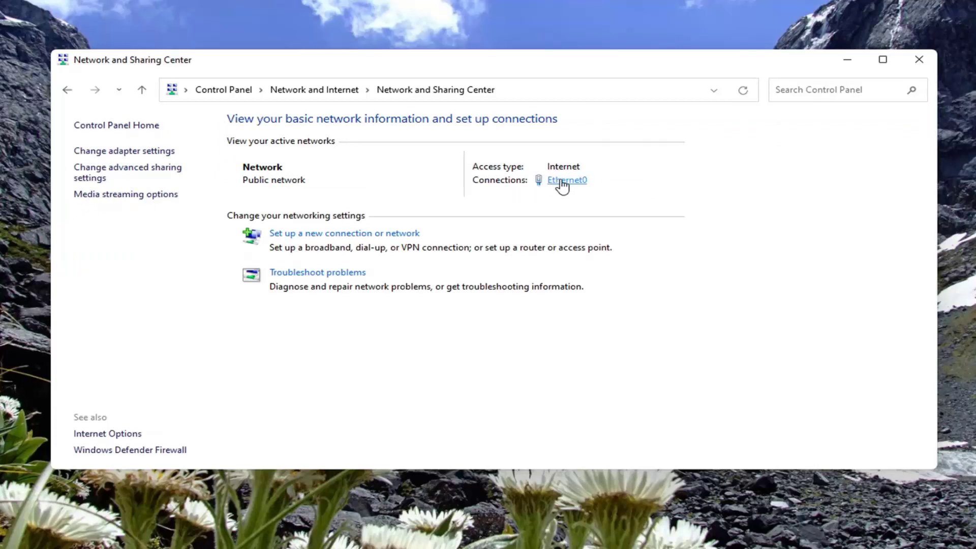
{"action": "left_click", "coordinate": [562, 186]}
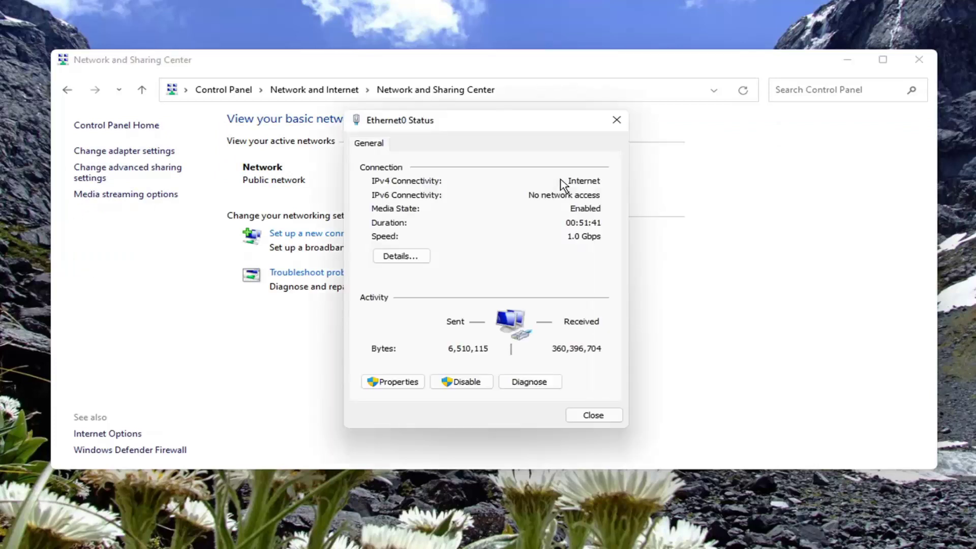
{"action": "left_click", "coordinate": [614, 122]}
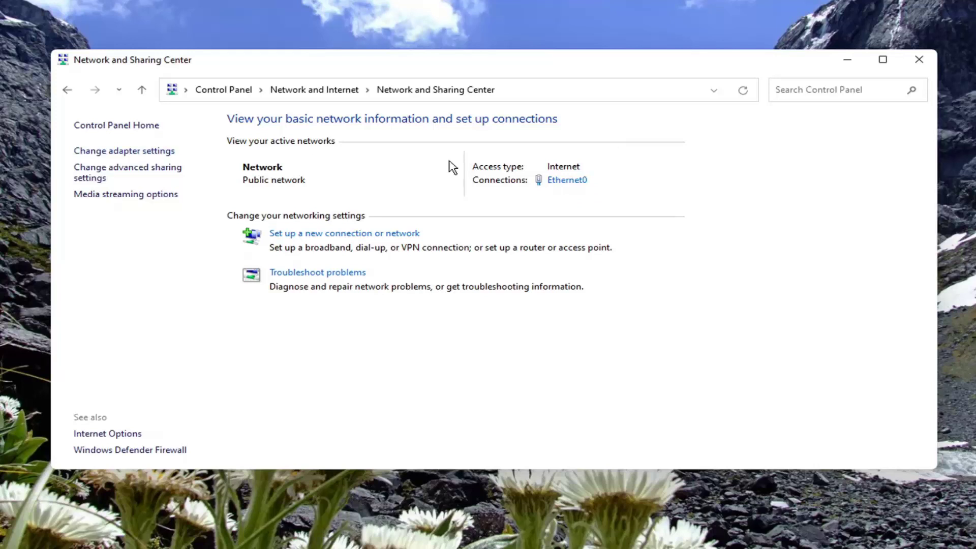
- Show the Network Connections adapter list with Ethernet0, then minimize the window
{"action": "left_click", "coordinate": [120, 151]}
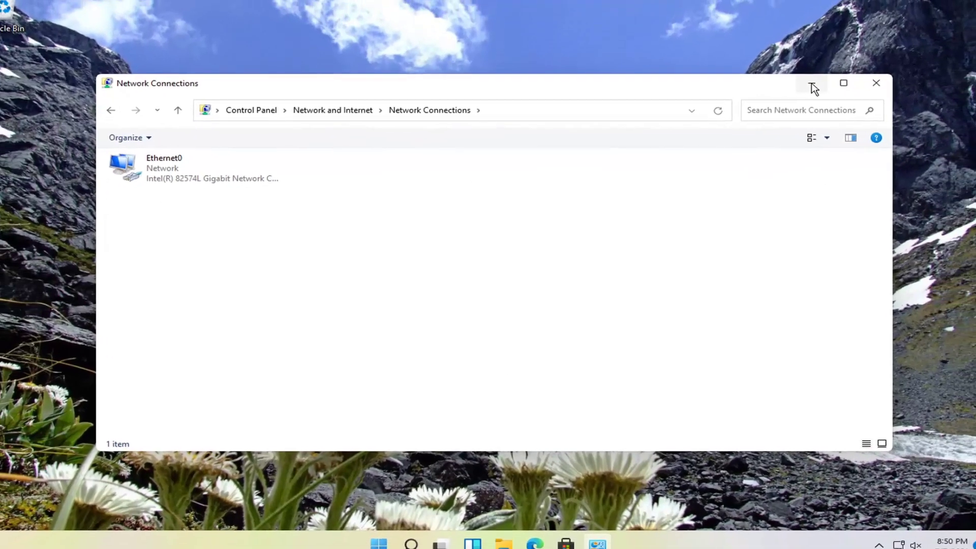
{"action": "left_click", "coordinate": [827, 73]}
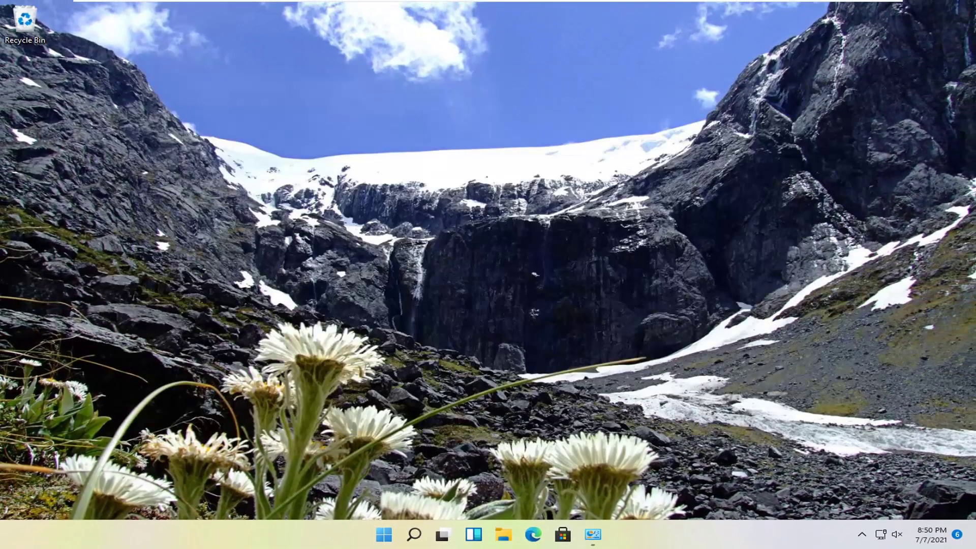